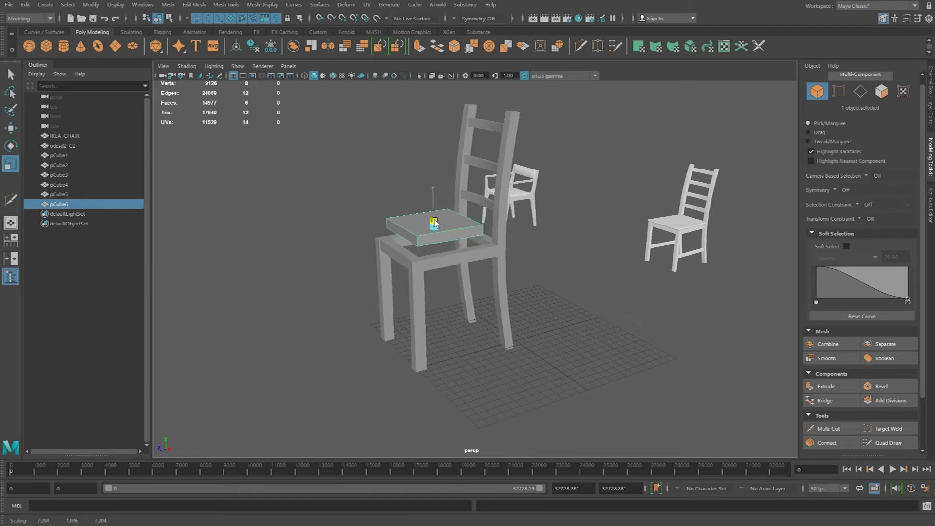
Move the seat block over the chair frame and scale it to cover the seat opening
{"action": "left_click", "coordinate": [10, 130]}
{"action": "left_click_drag", "start_coordinate": [433, 183], "coordinate": [433, 193]}
{"action": "left_click", "coordinate": [10, 166]}
{"action": "left_click_drag", "start_coordinate": [314, 226], "coordinate": [357, 291], "text": "alt"}
{"action": "mouse_move", "coordinate": [447, 293]}
{"action": "left_mouse_down"}
{"action": "mouse_move", "coordinate": [460, 293]}
{"action": "mouse_move", "coordinate": [429, 277]}
{"action": "mouse_move", "coordinate": [457, 282]}
{"action": "left_mouse_up"}
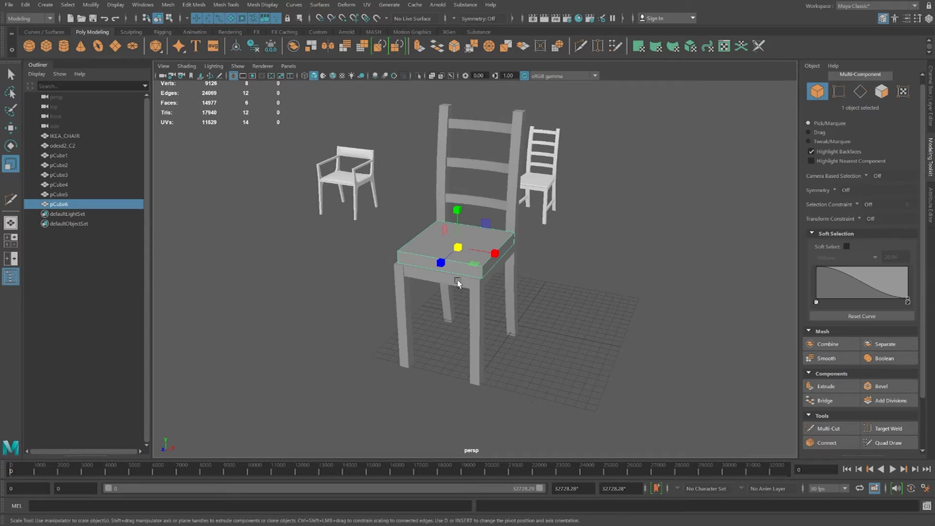
Preview the seat block smoothed, return to the unsmoothed display, and insert two horizontal edge loops around its sides with Multi-Cut
{"action": "key", "text": "3"}
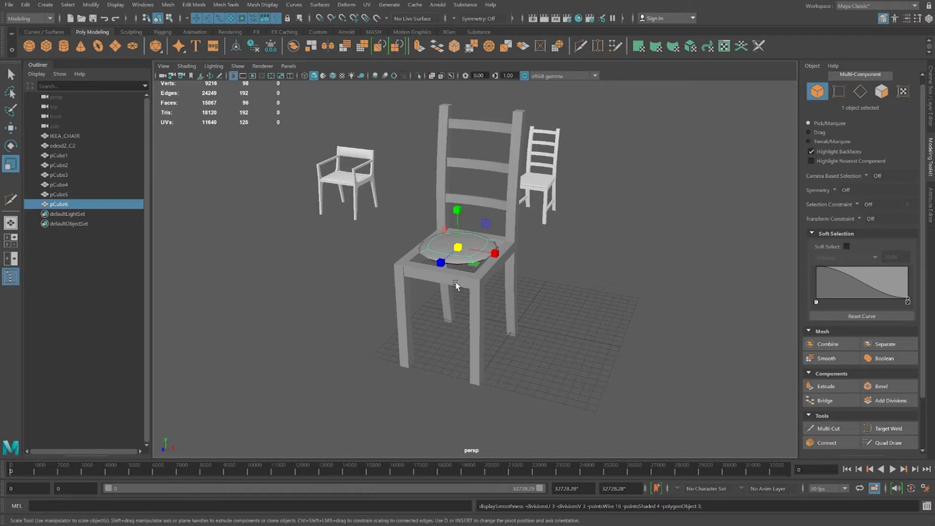
{"action": "key", "text": "1"}
{"action": "scroll", "coordinate": [472, 269], "scroll_direction": "up", "scroll_amount": 5}
{"action": "left_click_drag", "start_coordinate": [472, 269], "coordinate": [428, 261], "text": "alt"}
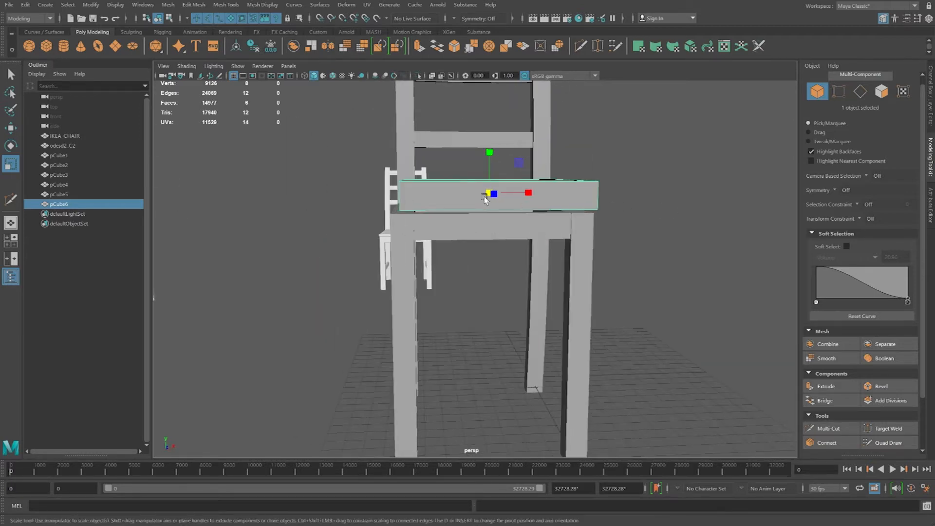
{"action": "left_click_drag", "start_coordinate": [549, 214], "coordinate": [538, 215], "text": "alt"}
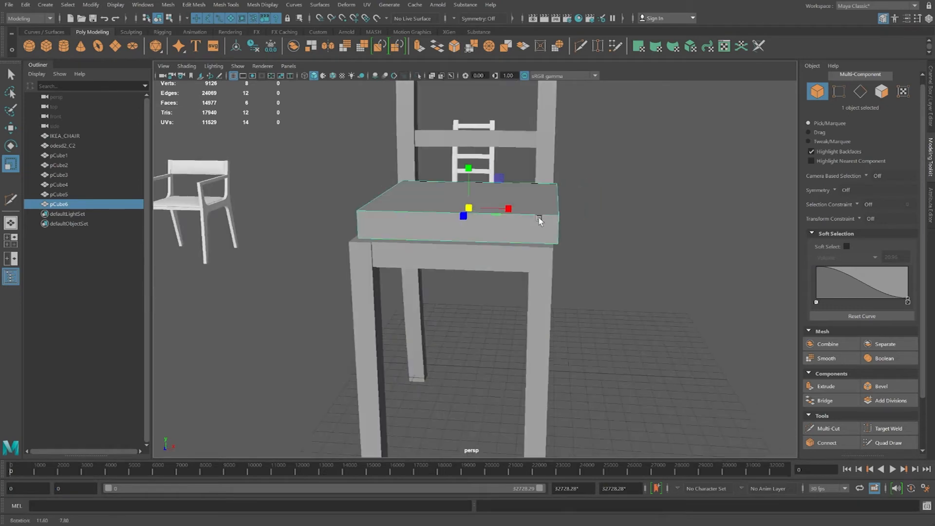
{"action": "left_click", "coordinate": [827, 429]}
{"action": "left_click_drag", "start_coordinate": [618, 324], "coordinate": [619, 317], "text": "alt"}
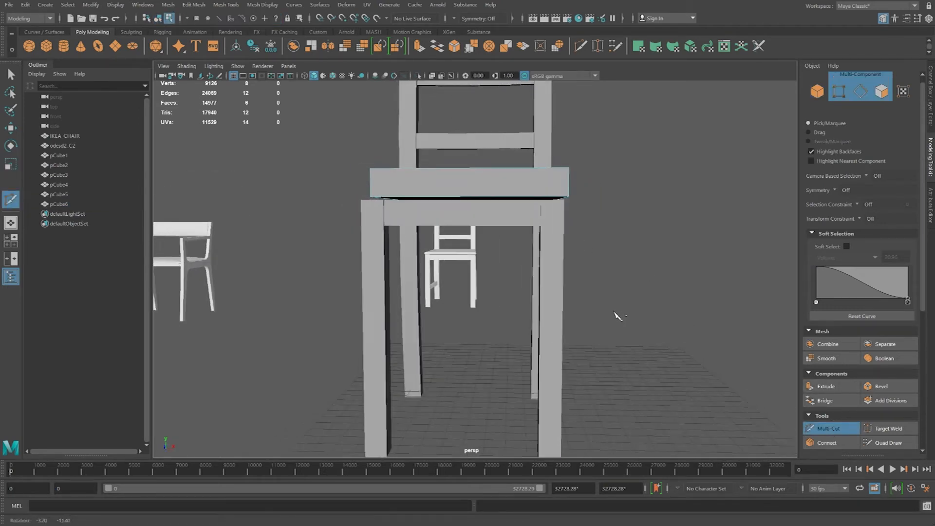
{"action": "left_click", "coordinate": [568, 189], "text": "ctrl"}
{"action": "left_click_drag", "start_coordinate": [727, 307], "coordinate": [678, 314], "text": "alt"}
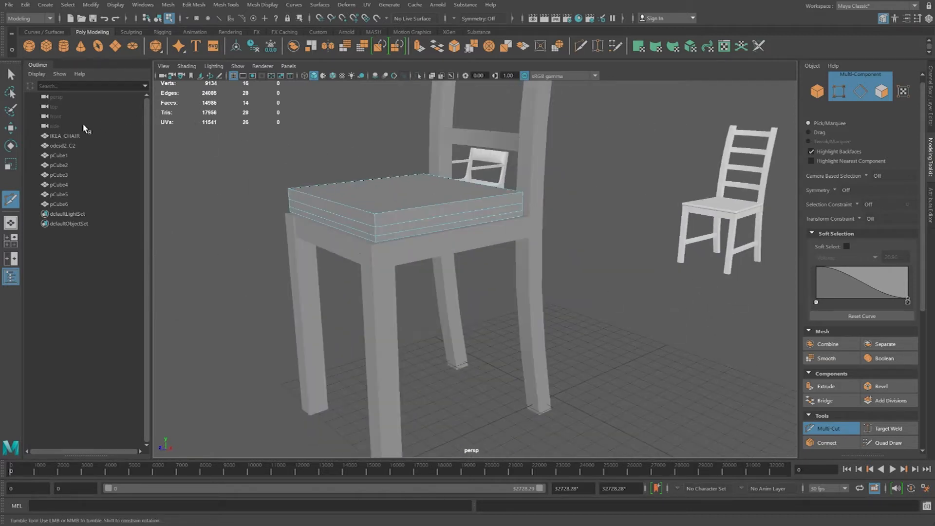
Inspect the seat block's shape from above in smooth preview and restore the unsmoothed display
{"action": "left_click", "coordinate": [10, 129]}
{"action": "left_click", "coordinate": [375, 189]}
{"action": "key", "text": "3"}
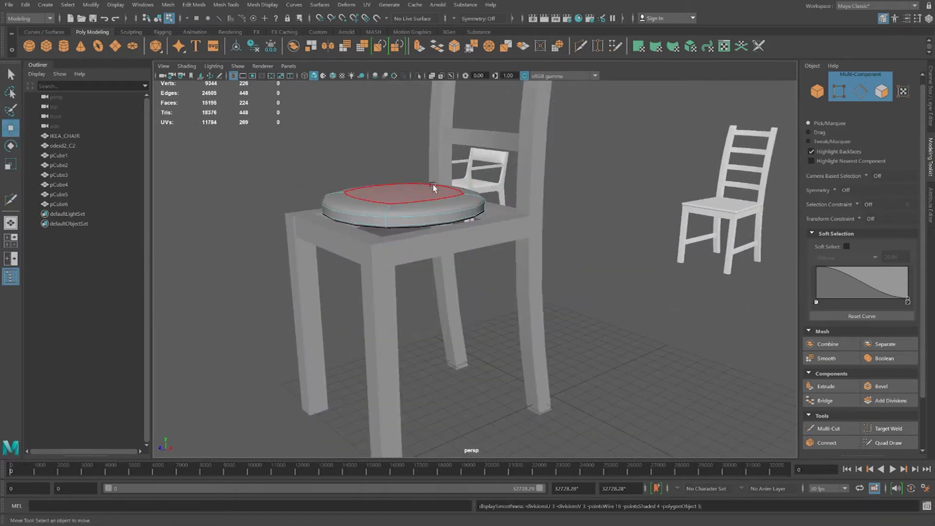
{"action": "left_click_drag", "start_coordinate": [428, 203], "coordinate": [419, 229], "text": "alt"}
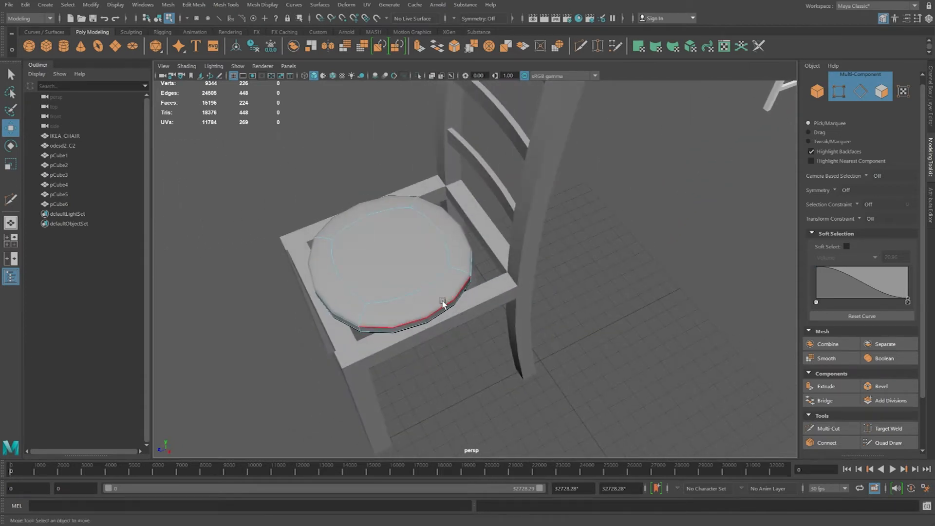
{"action": "key", "text": "1"}
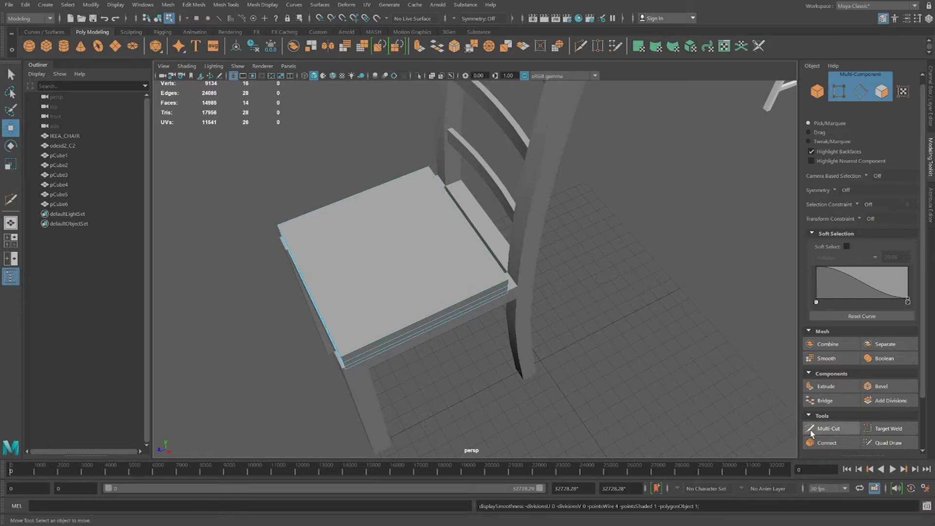
Insert four edge loops across the top of the seat block with Multi-Cut, one near each side edge
{"action": "left_click", "coordinate": [828, 428]}
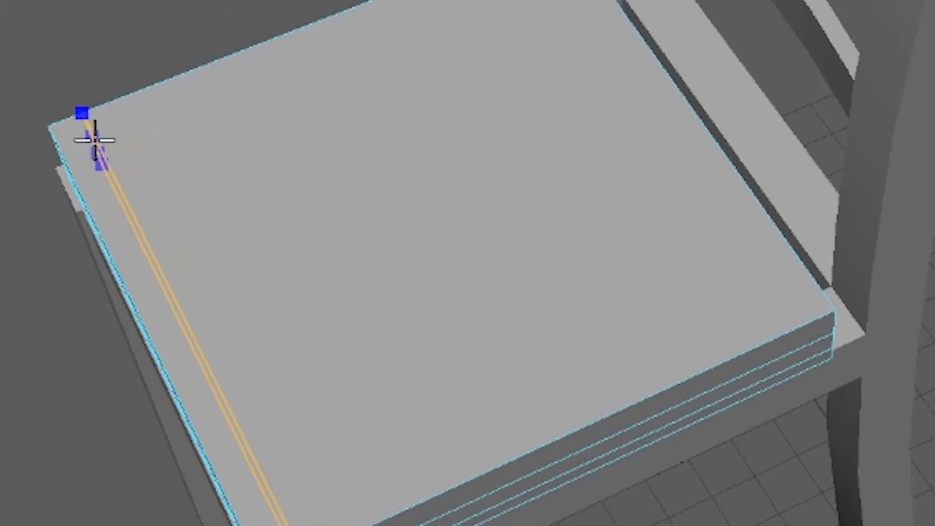
{"action": "left_click", "coordinate": [95, 140], "text": "ctrl"}
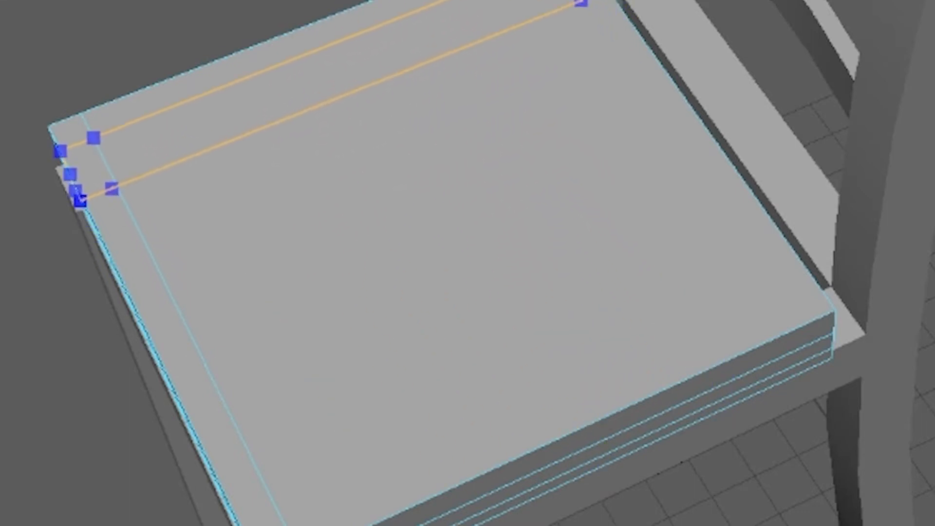
{"action": "left_click", "coordinate": [822, 319], "text": "ctrl"}
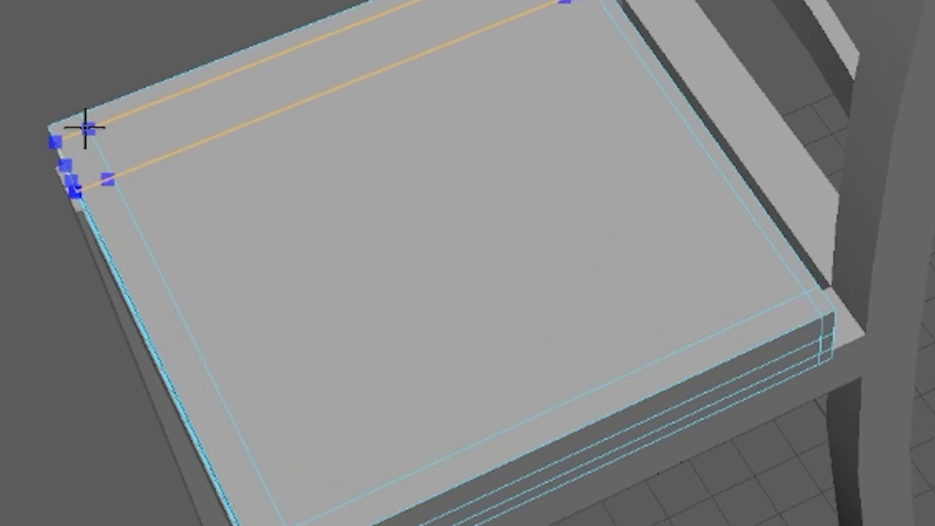
{"action": "left_click", "coordinate": [85, 127], "text": "ctrl"}
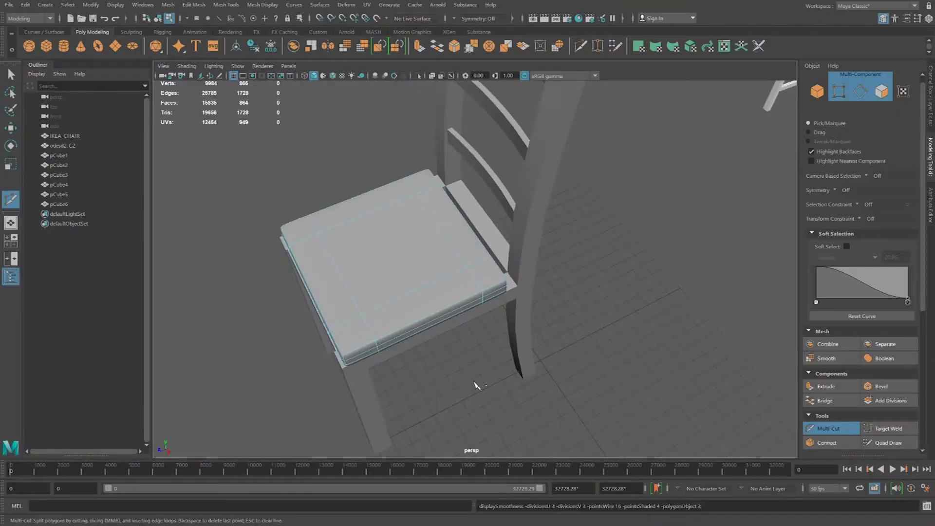
Select the whole smoothed seat cushion and adjust its height to rest on the chair frame
{"action": "left_click_drag", "start_coordinate": [476, 385], "coordinate": [526, 365], "text": "alt"}
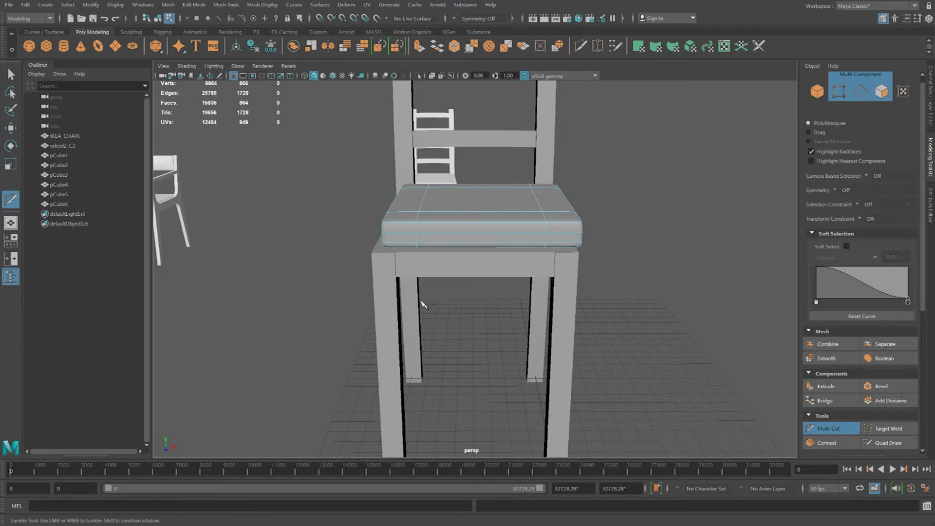
{"action": "key", "text": "w"}
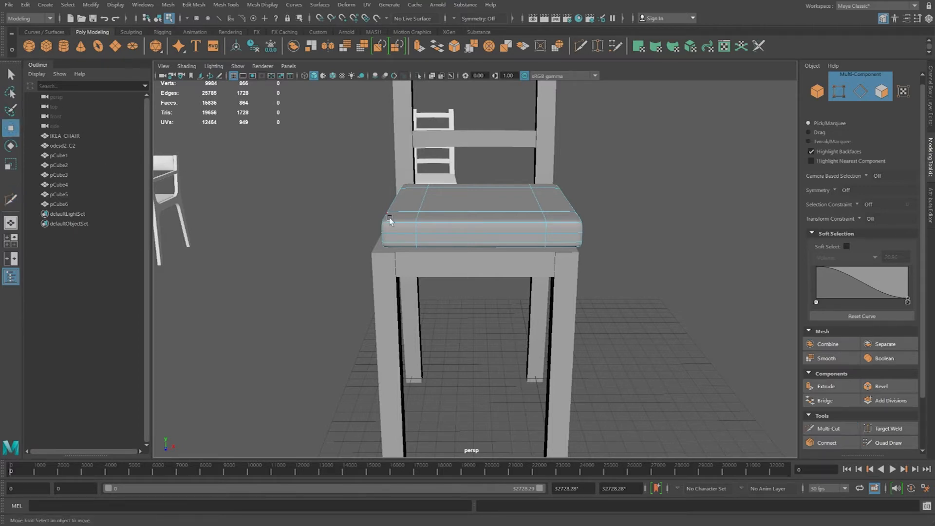
{"action": "scroll", "coordinate": [425, 233], "scroll_direction": "up", "scroll_amount": 2}
{"action": "scroll", "coordinate": [425, 234], "scroll_direction": "down", "scroll_amount": 3}
{"action": "right_click_drag", "start_coordinate": [466, 230], "coordinate": [515, 212]}
{"action": "scroll", "coordinate": [480, 229], "scroll_direction": "up", "scroll_amount": 1}
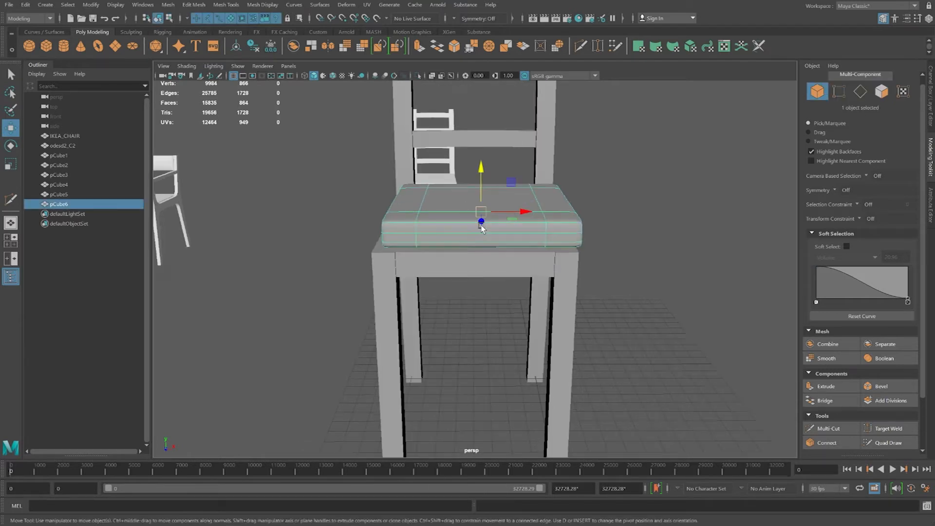
{"action": "left_click_drag", "start_coordinate": [482, 173], "coordinate": [539, 192]}
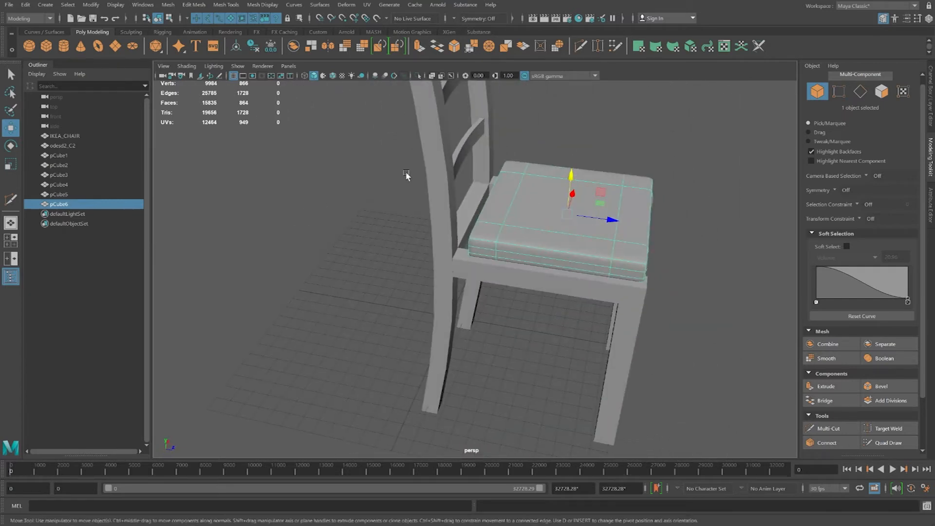
Select the 28 lower vertices around the base of the seat cushion
{"action": "scroll", "coordinate": [503, 206], "scroll_direction": "up", "scroll_amount": 2}
{"action": "right_click_drag", "start_coordinate": [562, 205], "coordinate": [510, 175]}
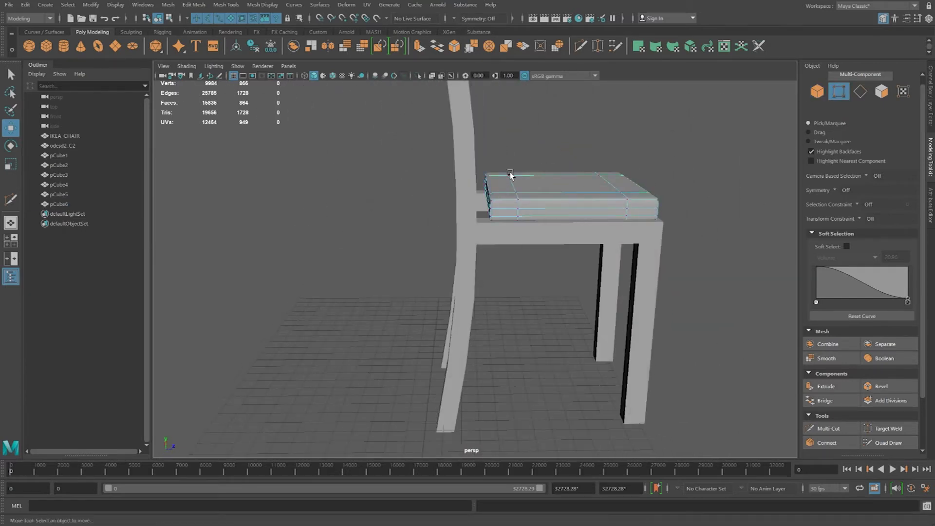
{"action": "left_click_drag", "start_coordinate": [530, 231], "coordinate": [465, 254]}
{"action": "mouse_move", "coordinate": [555, 257]}
{"action": "left_mouse_down", "text": "alt"}
{"action": "mouse_move", "coordinate": [544, 273]}
{"action": "mouse_move", "coordinate": [551, 255]}
{"action": "left_mouse_up", "text": "alt"}
{"action": "left_click_drag", "start_coordinate": [557, 291], "coordinate": [423, 117]}
{"action": "left_click_drag", "start_coordinate": [422, 161], "coordinate": [477, 260], "text": "alt"}
{"action": "scroll", "coordinate": [495, 215], "scroll_direction": "up", "scroll_amount": 3}
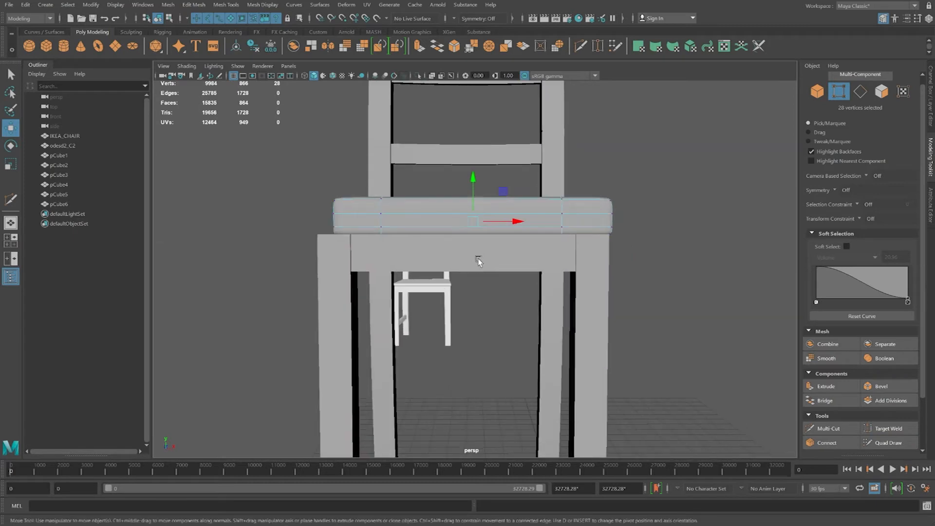
{"action": "right_click_drag", "start_coordinate": [444, 220], "coordinate": [398, 214]}
{"action": "left_click_drag", "start_coordinate": [518, 263], "coordinate": [477, 275]}
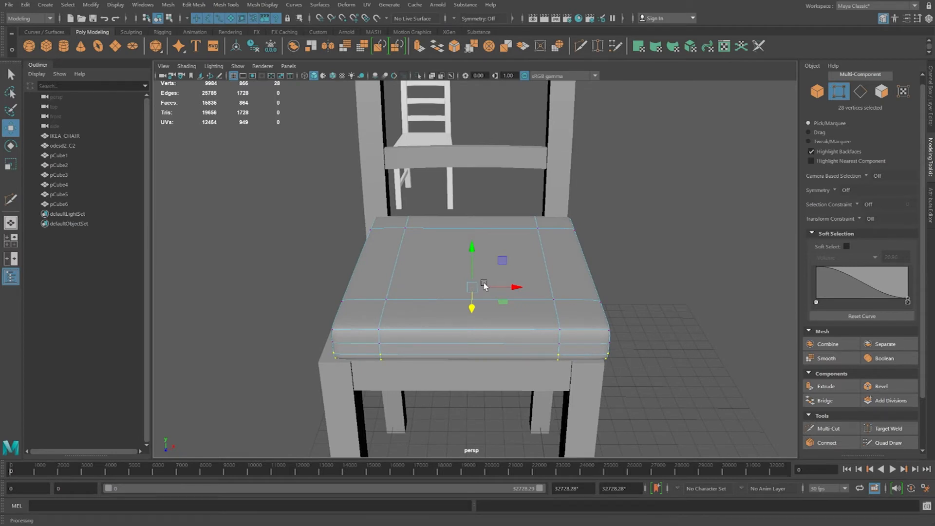
Enable soft selection, reduce its falloff radius to 1.76, and scale the cushion's lower vertices outward
{"action": "key", "text": "r"}
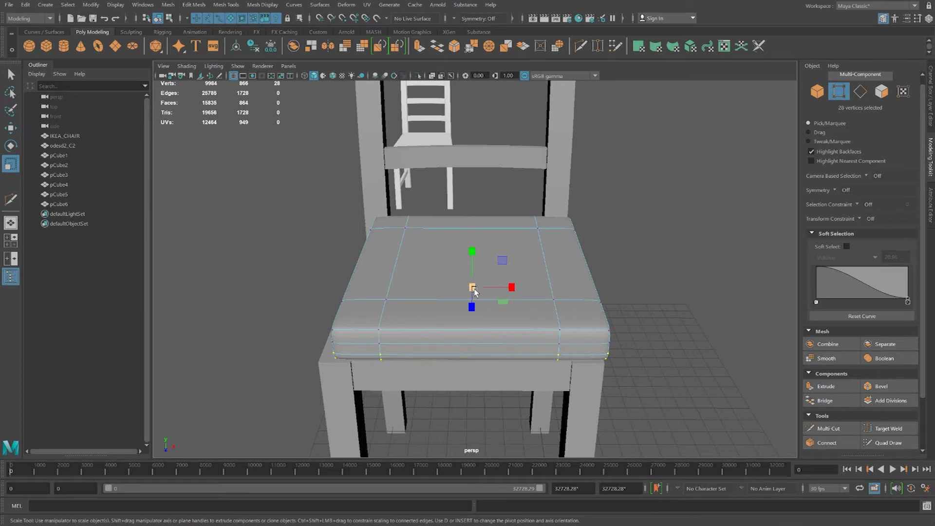
{"action": "key", "text": "b"}
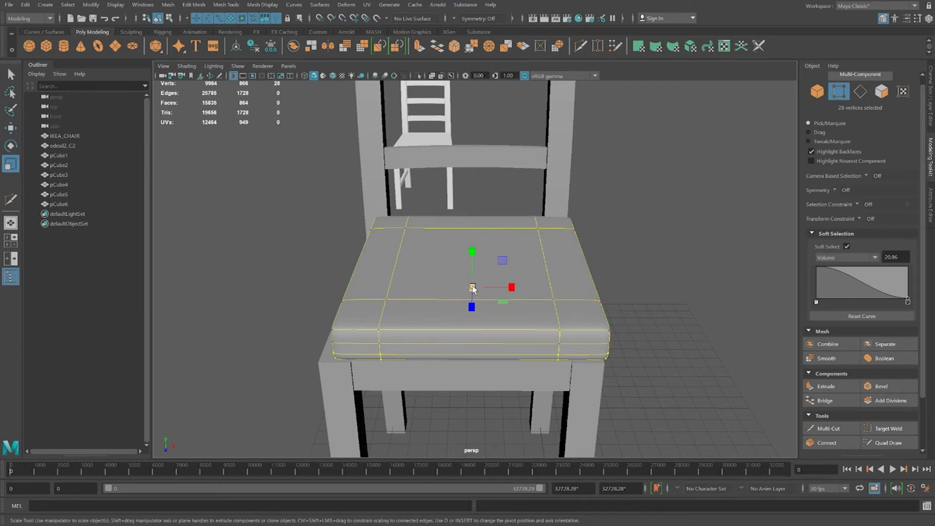
{"action": "left_click_drag", "start_coordinate": [472, 287], "coordinate": [466, 290]}
{"action": "left_click_drag", "start_coordinate": [323, 338], "coordinate": [5, 498]}
{"action": "left_click_drag", "start_coordinate": [440, 297], "coordinate": [356, 346]}
{"action": "left_click_drag", "start_coordinate": [474, 287], "coordinate": [480, 287]}
Move the 12 lower vertices on one side of the cushion sideways to align them with the chair frame
{"action": "left_click_drag", "start_coordinate": [389, 333], "coordinate": [422, 278], "text": "alt"}
{"action": "key", "text": "w"}
{"action": "left_click_drag", "start_coordinate": [332, 278], "coordinate": [418, 240]}
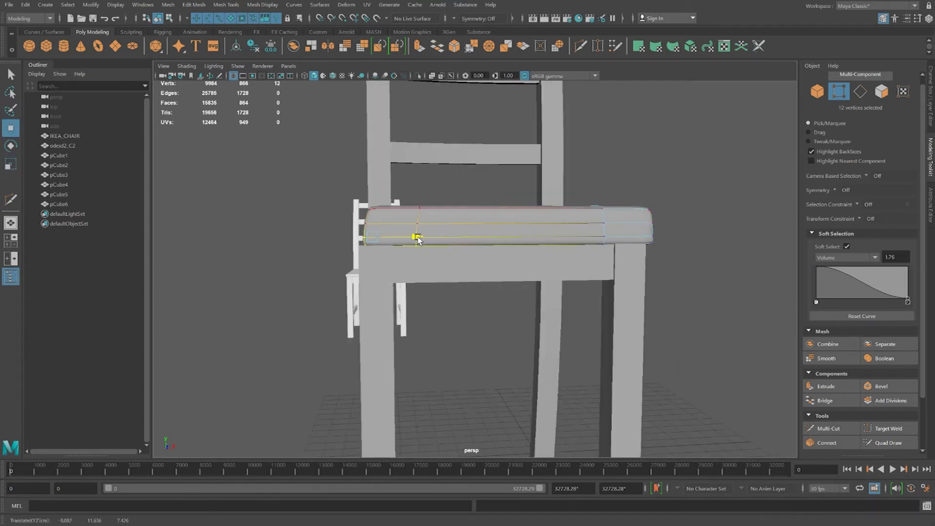
{"action": "left_click_drag", "start_coordinate": [539, 317], "coordinate": [606, 320], "text": "alt"}
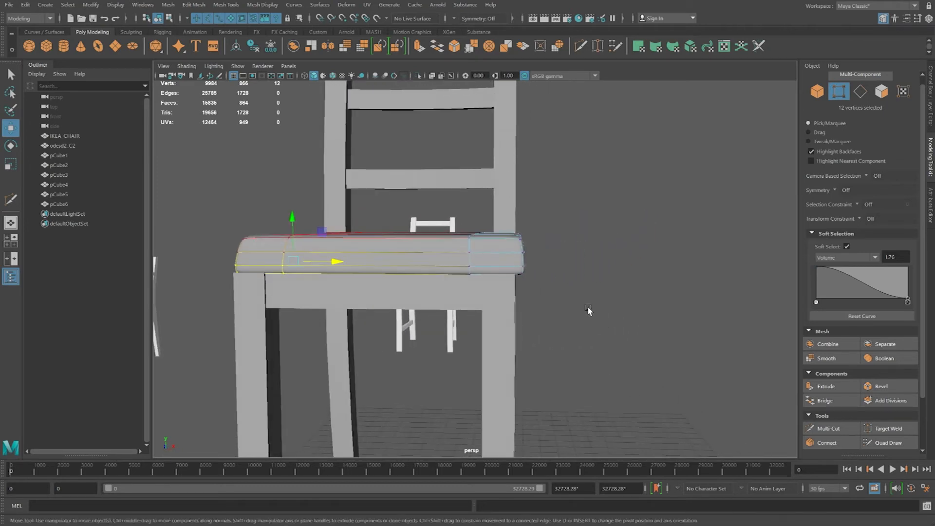
Move the 14 lower vertices on the cushion's opposite side sideways to align with the frame
{"action": "left_click_drag", "start_coordinate": [491, 273], "coordinate": [452, 254]}
{"action": "left_click_drag", "start_coordinate": [452, 254], "coordinate": [495, 279], "text": "alt"}
{"action": "left_click_drag", "start_coordinate": [560, 297], "coordinate": [450, 255]}
{"action": "left_click_drag", "start_coordinate": [505, 288], "coordinate": [487, 301], "text": "alt"}
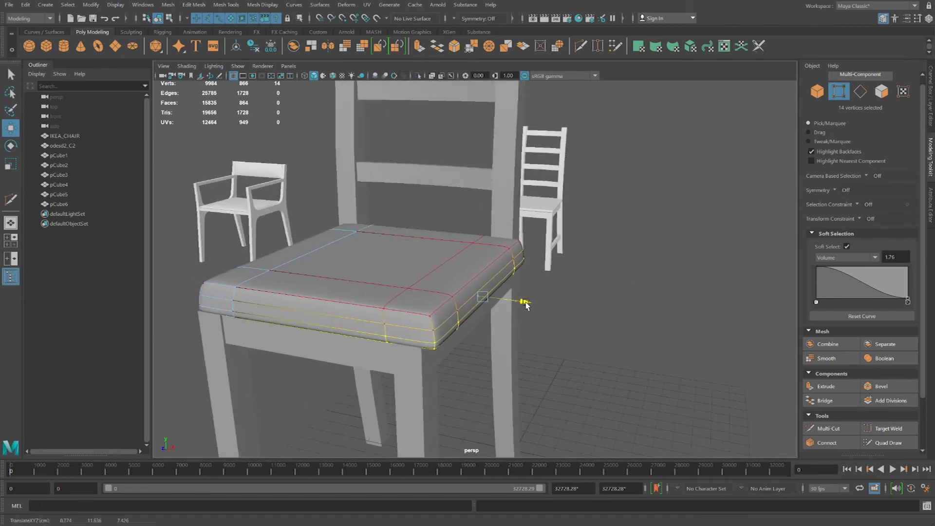
{"action": "left_click_drag", "start_coordinate": [524, 305], "coordinate": [464, 306], "text": "alt"}
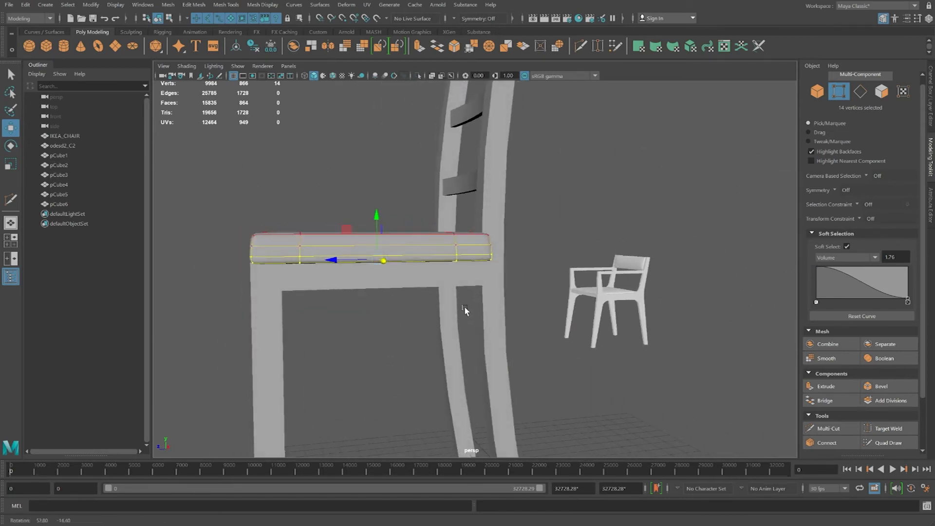
{"action": "mouse_move", "coordinate": [251, 279]}
{"action": "left_mouse_down"}
{"action": "mouse_move", "coordinate": [202, 246]}
{"action": "mouse_move", "coordinate": [287, 272]}
{"action": "mouse_move", "coordinate": [244, 278]}
{"action": "left_mouse_up"}
Scale the whole cushion slightly narrower in width and position it over the chair frame
{"action": "right_click_drag", "start_coordinate": [335, 255], "coordinate": [432, 243]}
{"action": "scroll", "coordinate": [431, 252], "scroll_direction": "down", "scroll_amount": 6}
{"action": "left_click_drag", "start_coordinate": [405, 281], "coordinate": [352, 280], "text": "alt"}
{"action": "left_click", "coordinate": [9, 164]}
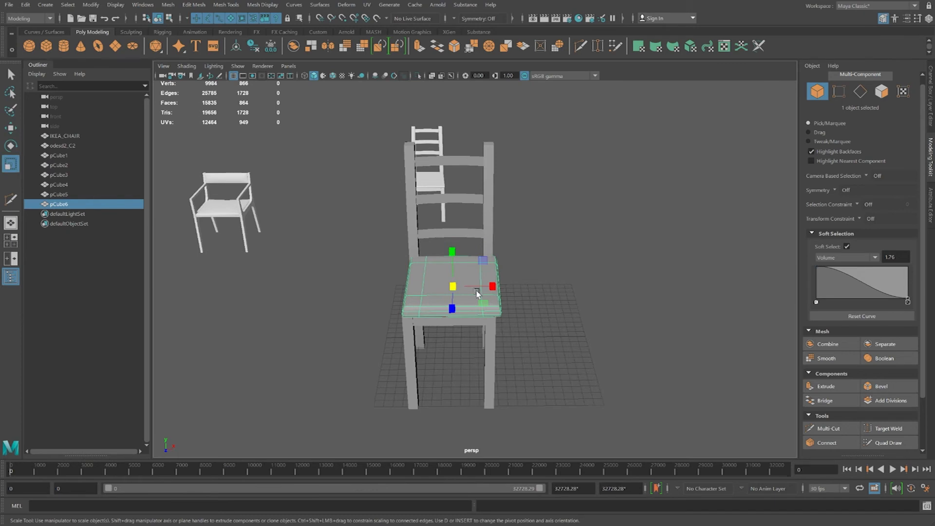
{"action": "left_click_drag", "start_coordinate": [493, 287], "coordinate": [490, 287]}
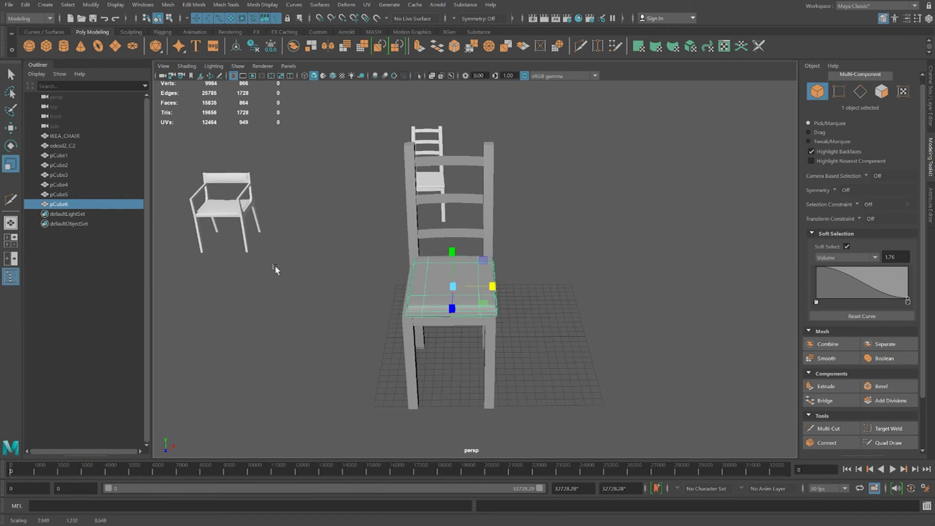
{"action": "key", "text": "w"}
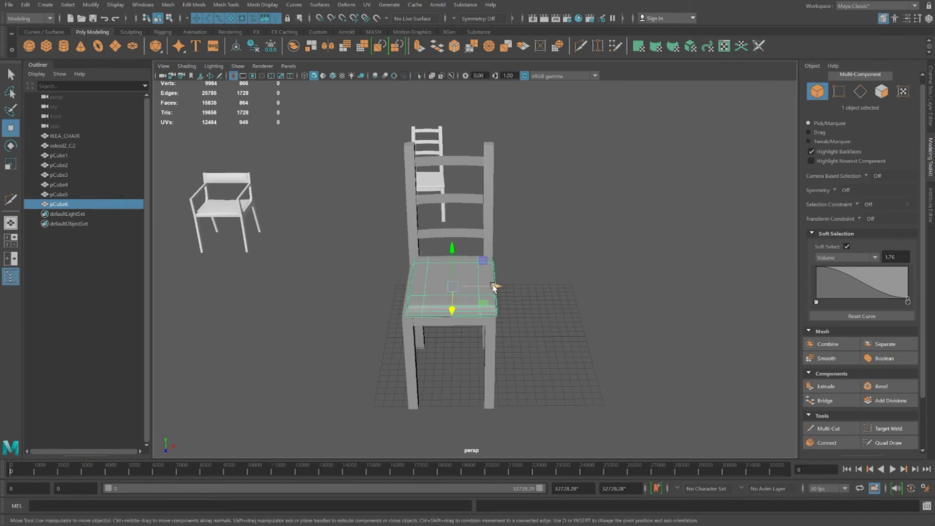
{"action": "mouse_move", "coordinate": [490, 290]}
{"action": "left_mouse_down", "text": "alt"}
{"action": "mouse_move", "coordinate": [401, 279]}
{"action": "mouse_move", "coordinate": [495, 292]}
{"action": "left_mouse_up", "text": "alt"}
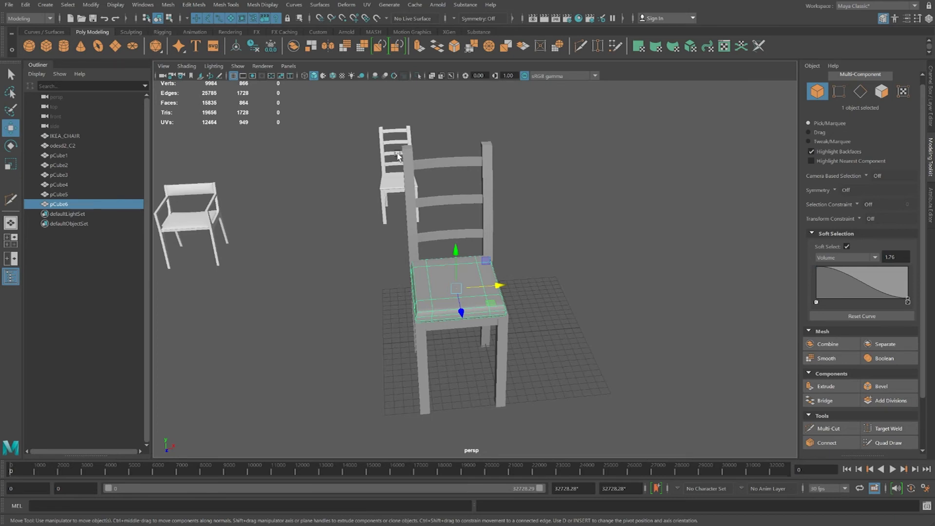
Freeze the transformations of the cushion, both frame sides, and the three backrest slats
{"action": "left_click", "coordinate": [271, 49]}
{"action": "left_click", "coordinate": [407, 196]}
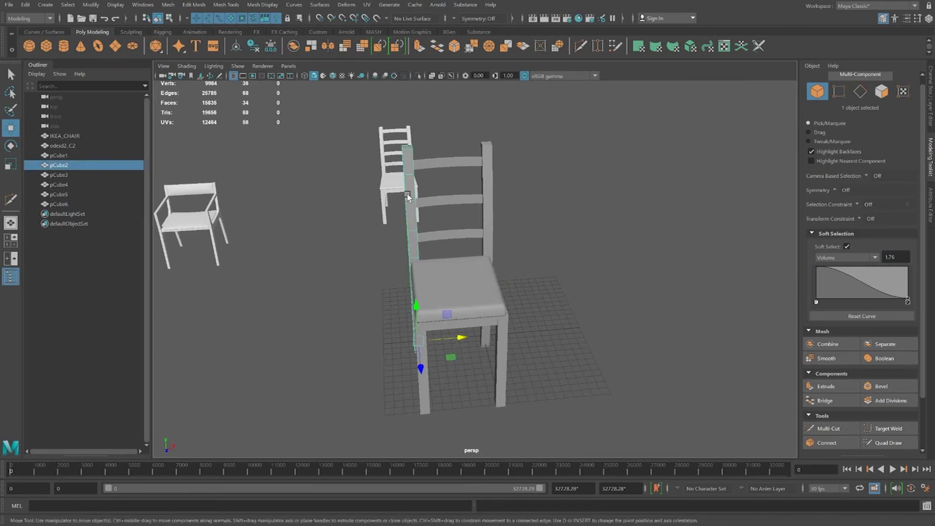
{"action": "left_click", "coordinate": [273, 48]}
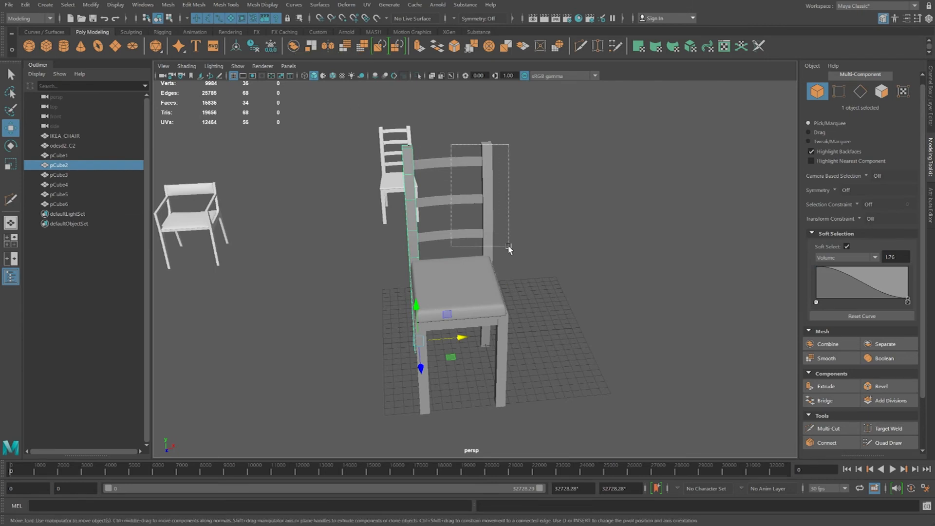
{"action": "left_click_drag", "start_coordinate": [509, 248], "coordinate": [509, 248]}
{"action": "left_click", "coordinate": [270, 46]}
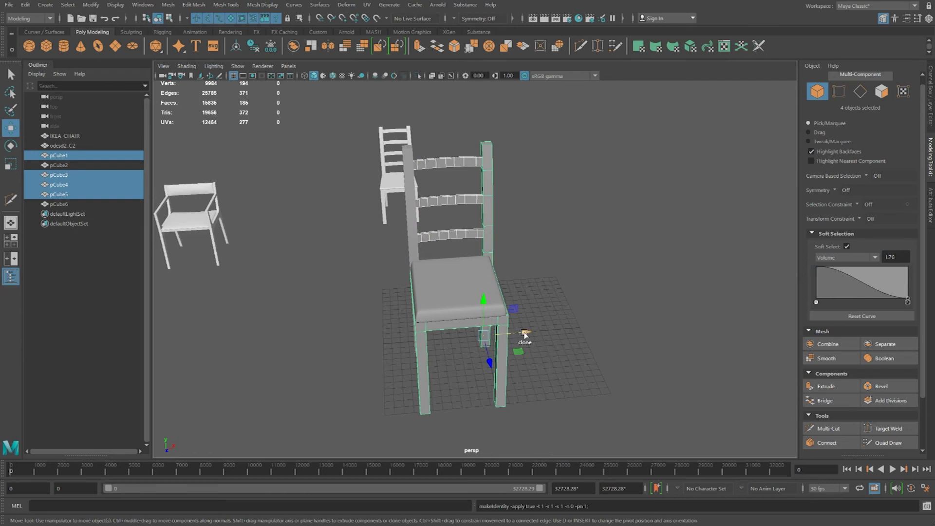
Undo the move of the partial selection, then select all six chair parts and clone the complete chair sideways
{"action": "left_click_drag", "start_coordinate": [526, 335], "coordinate": [601, 336], "text": "shift"}
{"action": "key", "text": "ctrl+z"}
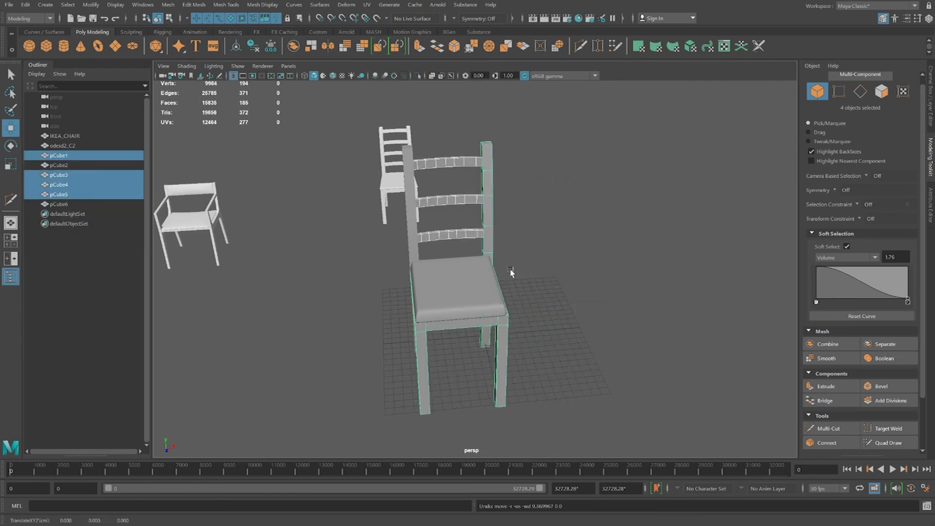
{"action": "left_click", "coordinate": [412, 186], "text": "shift"}
{"action": "left_click", "coordinate": [469, 301], "text": "shift"}
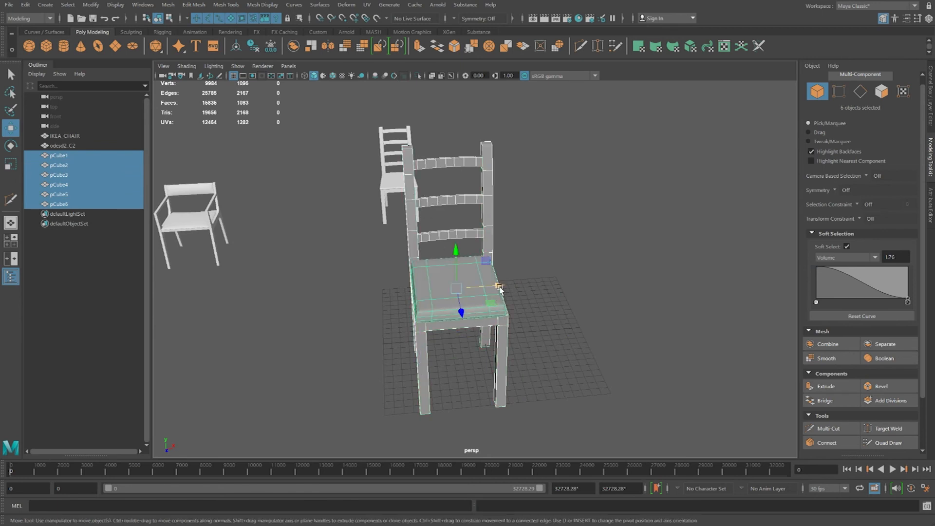
{"action": "left_click_drag", "start_coordinate": [500, 286], "coordinate": [620, 288], "text": "shift"}
{"action": "scroll", "coordinate": [484, 270], "scroll_direction": "down", "scroll_amount": 5}
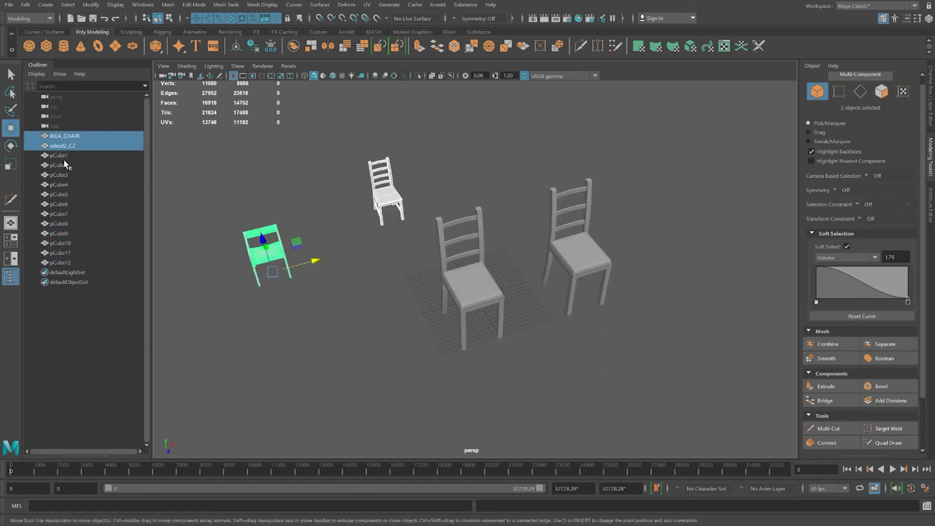
Scale the two reference chairs, IKEA_CHAIR and odesd2_C2, up slightly and move them closer to the modeled chairs
{"action": "left_click", "coordinate": [11, 165]}
{"action": "left_click_drag", "start_coordinate": [271, 271], "coordinate": [307, 263]}
{"action": "left_click", "coordinate": [11, 127]}
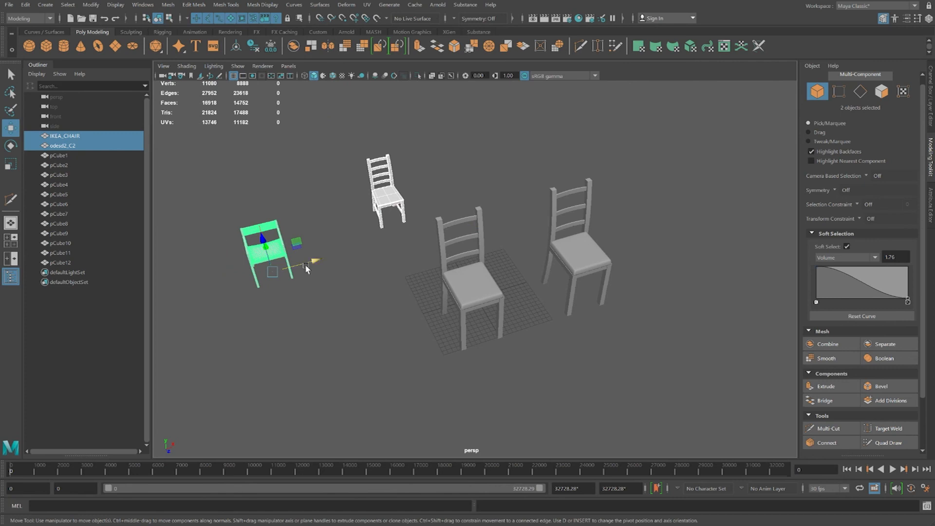
{"action": "left_click_drag", "start_coordinate": [296, 243], "coordinate": [326, 234]}
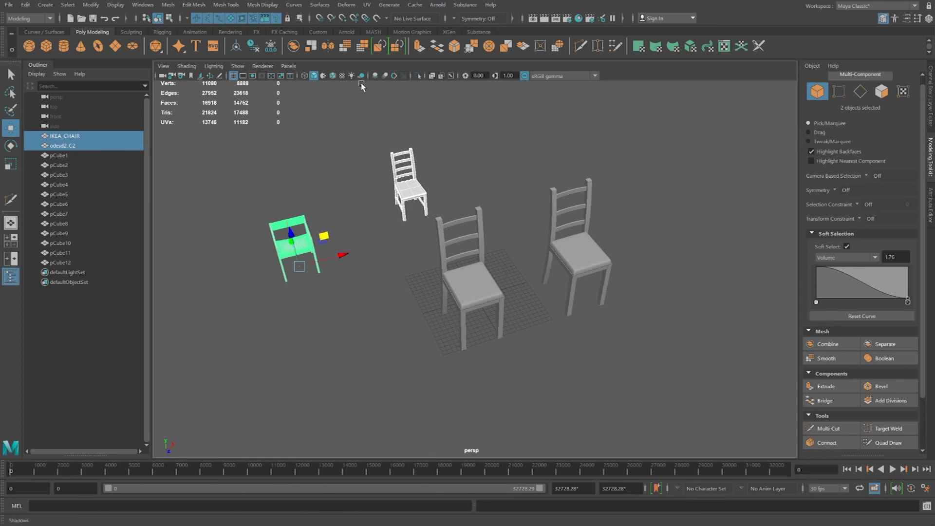
{"action": "left_click", "coordinate": [539, 339]}
{"action": "left_click_drag", "start_coordinate": [577, 341], "coordinate": [519, 320], "text": "alt"}
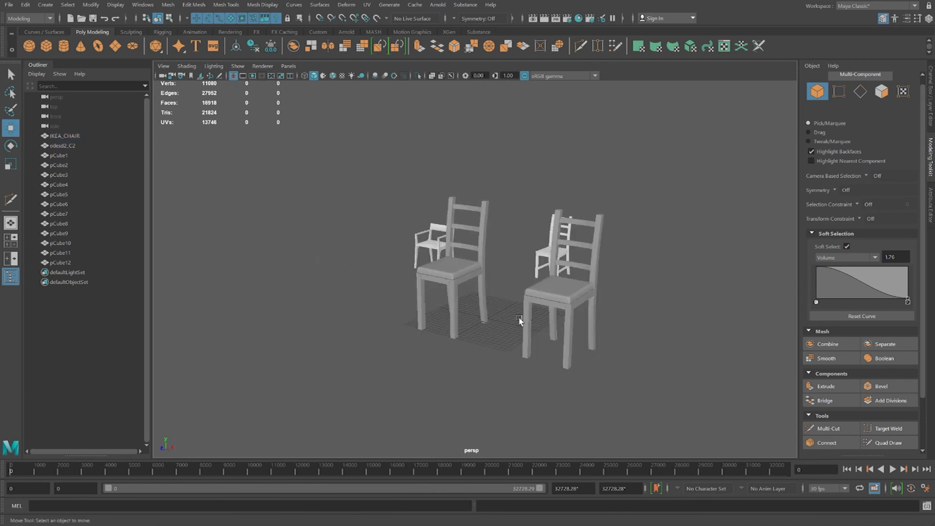